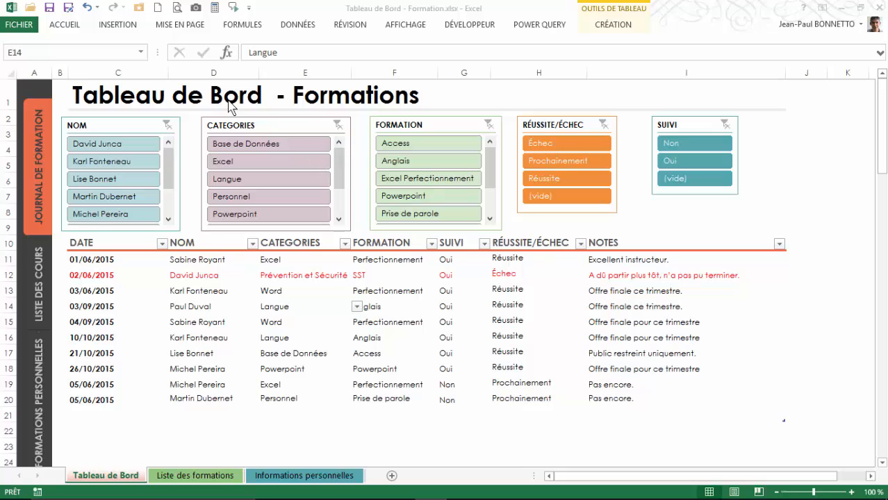
Examine the NOM and CATEGORIES entries in the training table on the Tableau de Bord sheet.
left_click(455, 95)
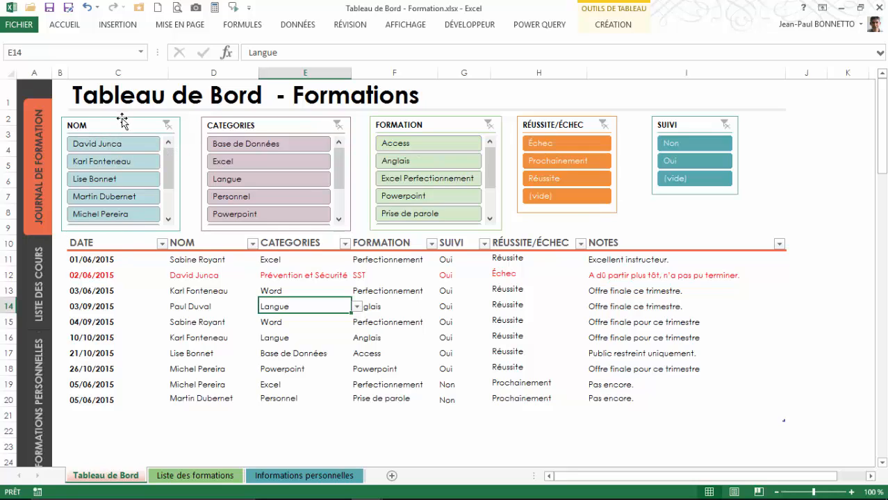
left_click(202, 276)
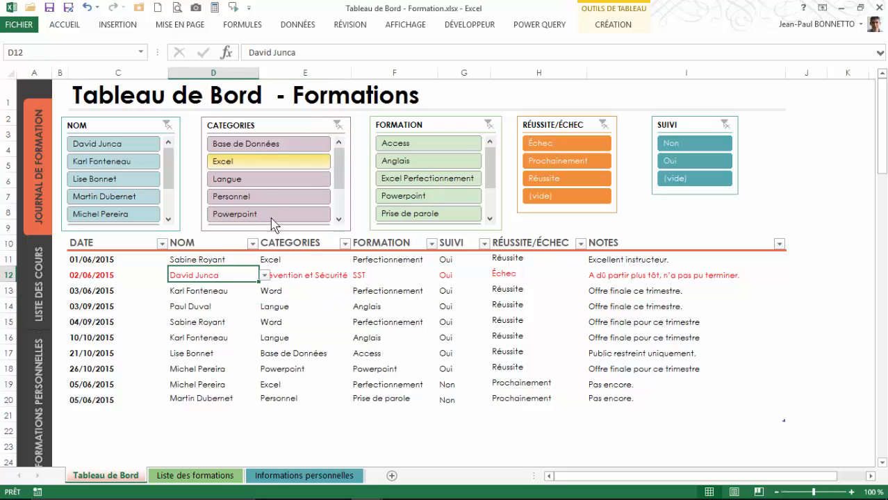
left_click(272, 276)
left_click(288, 320)
left_click(285, 351)
left_click(287, 372)
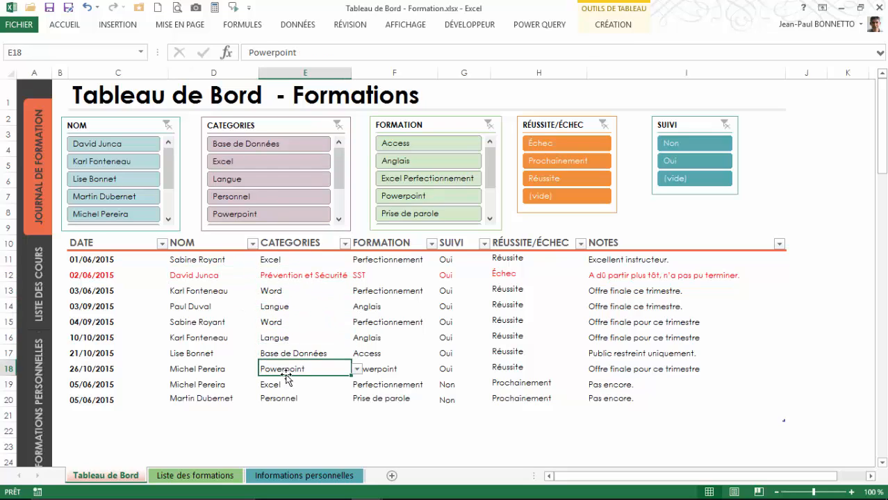
left_click(281, 277)
left_click(284, 307)
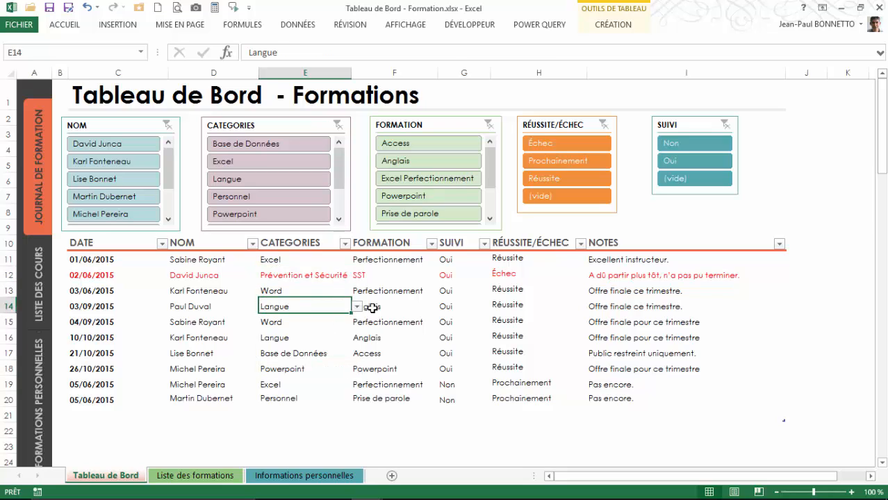
Examine the FORMATION column's lookup formulas and how its entries relate to the CATEGORIES column.
left_click(373, 289)
left_click(376, 307)
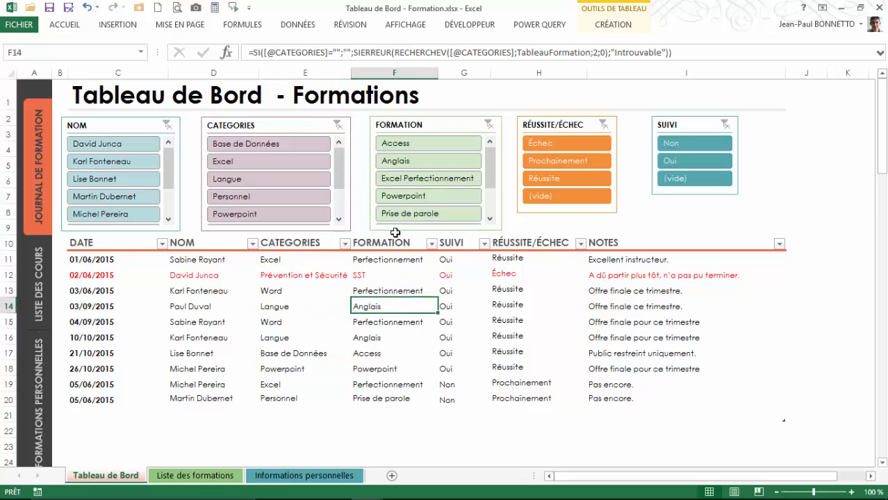
left_click(392, 351)
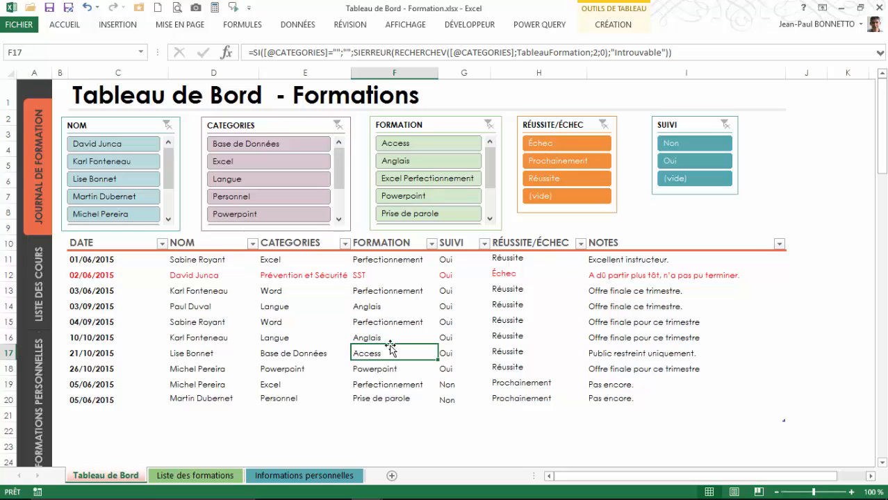
left_click(378, 367)
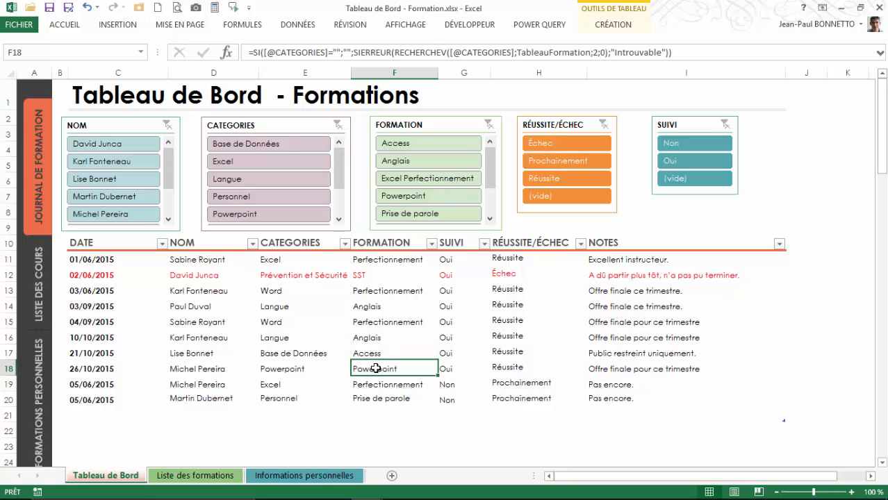
left_click(377, 319)
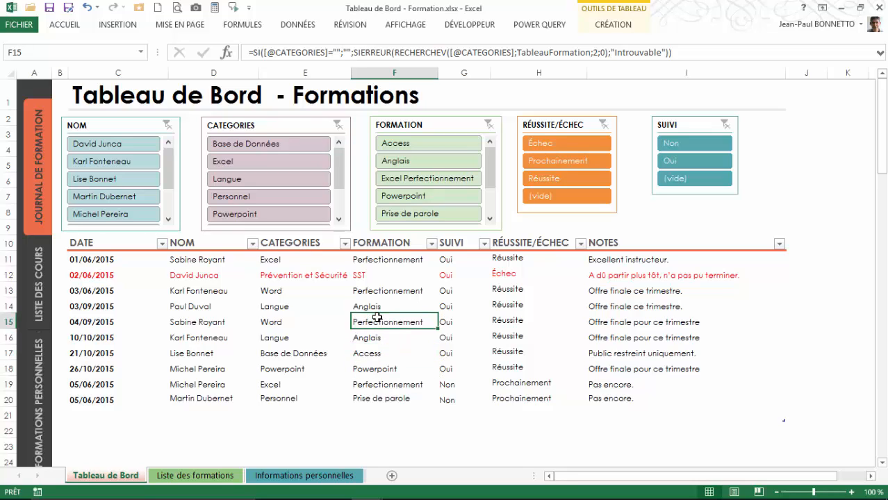
left_click(284, 307)
left_click(383, 309)
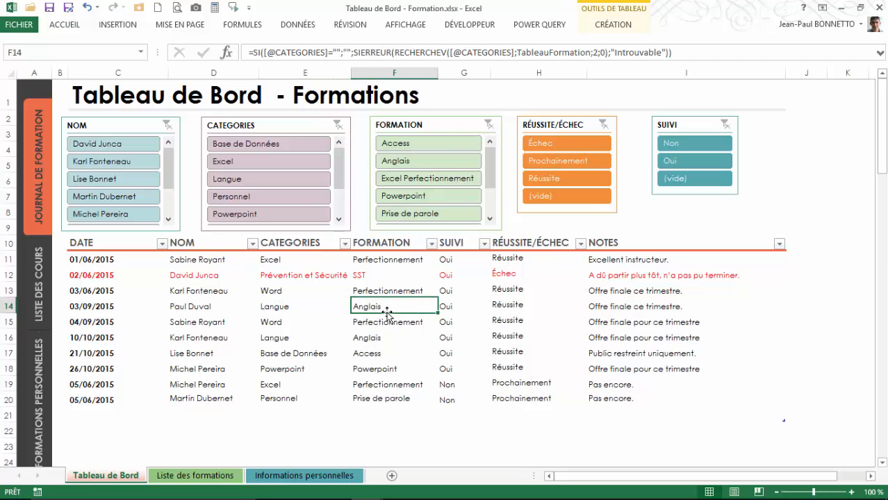
Examine the SUIVI, RÉUSSITE/ÉCHEC and NOTES entries of the training table.
left_click(459, 285)
left_click(448, 320)
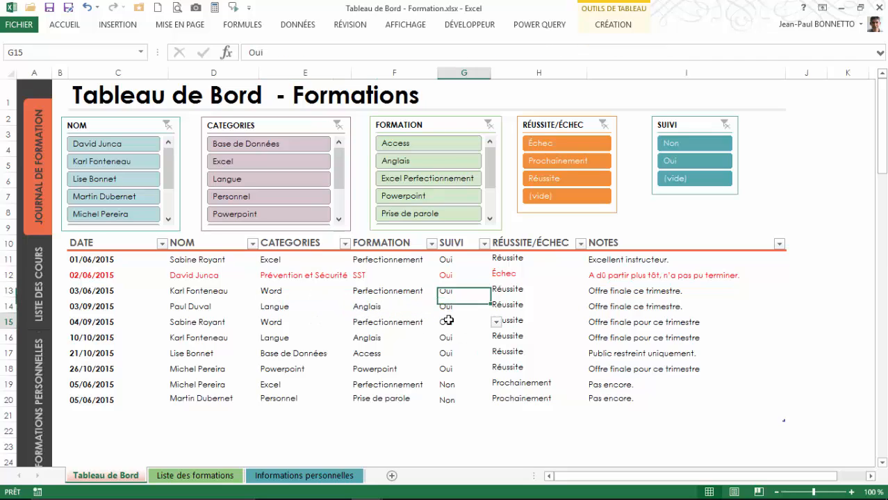
left_click(510, 323)
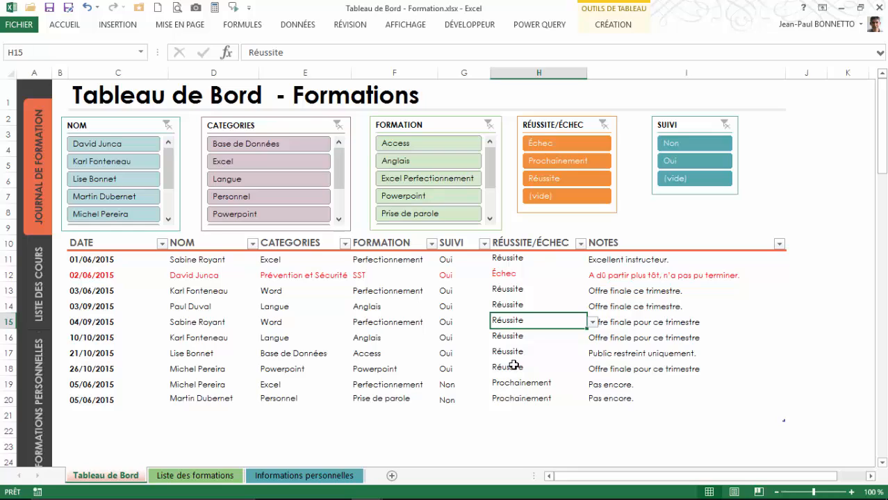
left_click(515, 353)
left_click(515, 383)
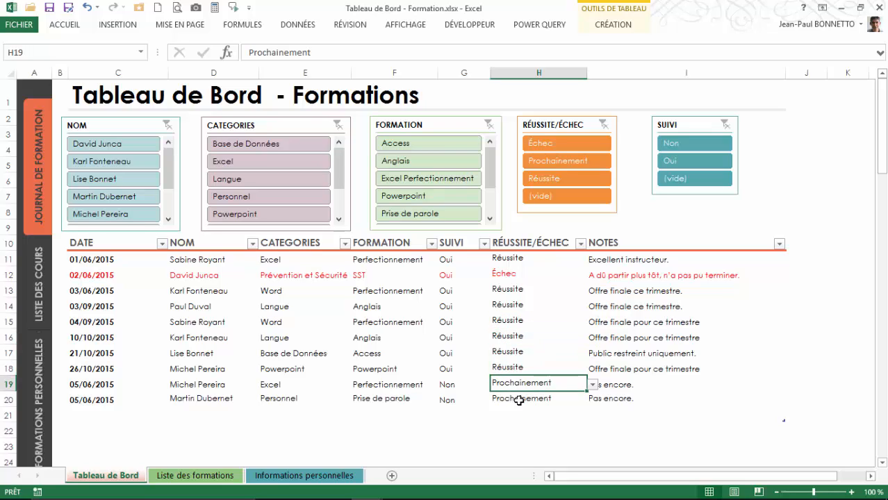
left_click(518, 400)
left_click(610, 337)
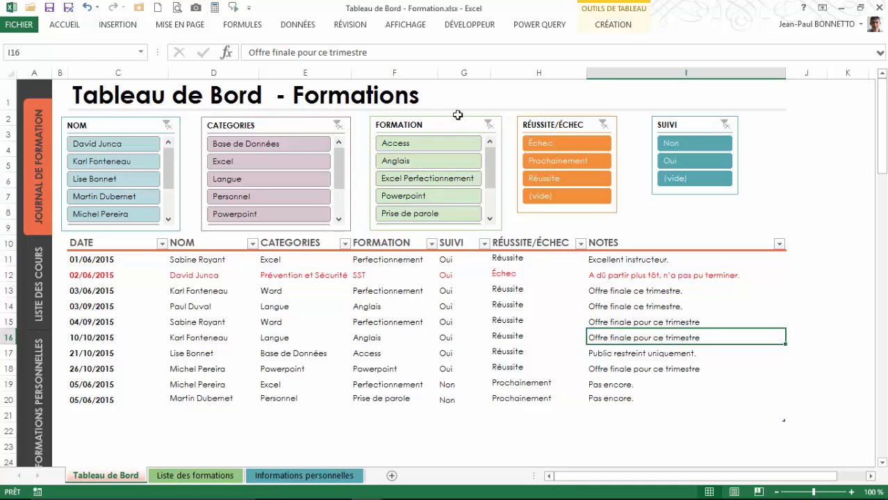
Filter the training table to both Anglais and Access with the FORMATION slicer, and clear the filter.
left_click(414, 166)
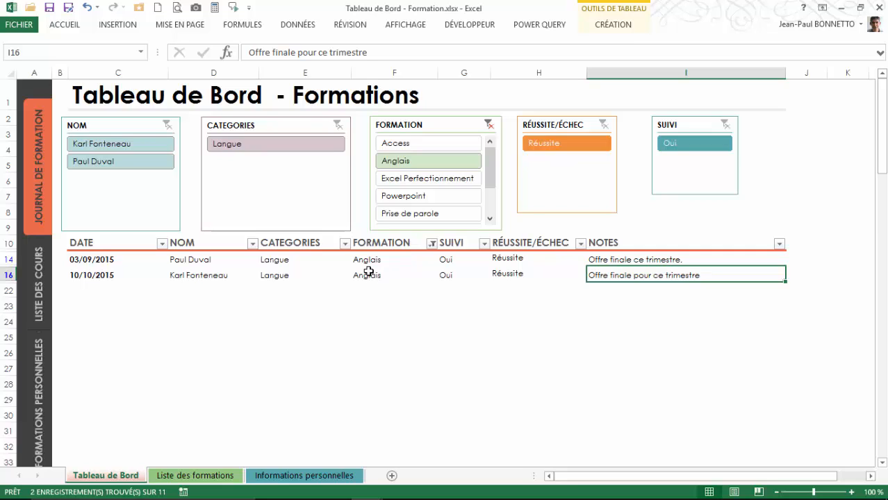
left_click(407, 146, "ctrl")
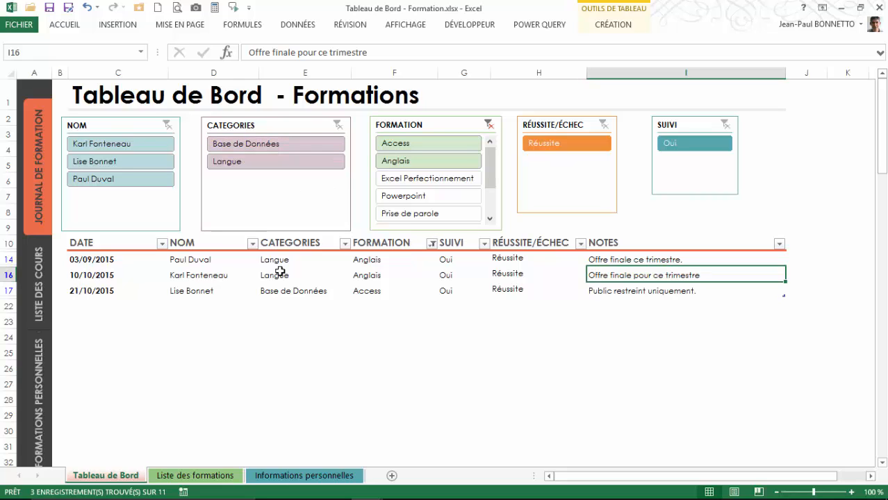
left_click(490, 125)
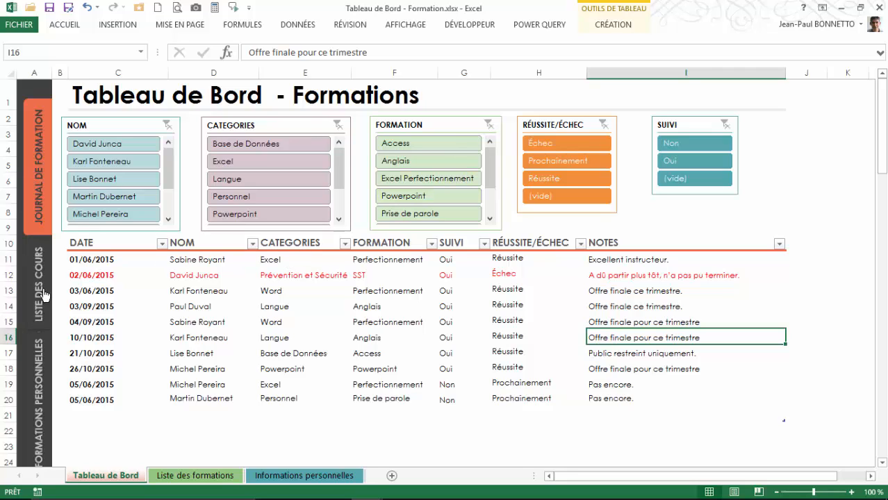
Switch back and forth between the Liste des formations and Tableau de Bord sheets to test the JOURNAL DE FORMATION and LISTE DES COURS links.
left_click(194, 481)
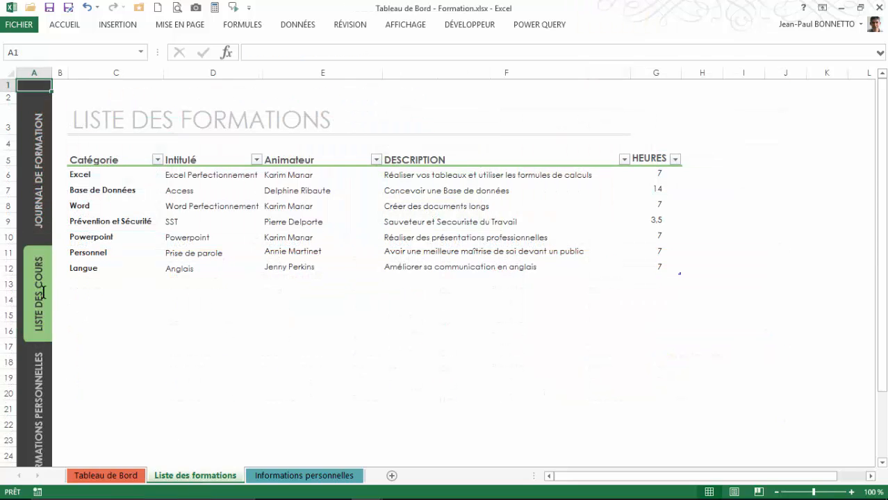
left_click(41, 292)
left_click(36, 190)
left_click(154, 316)
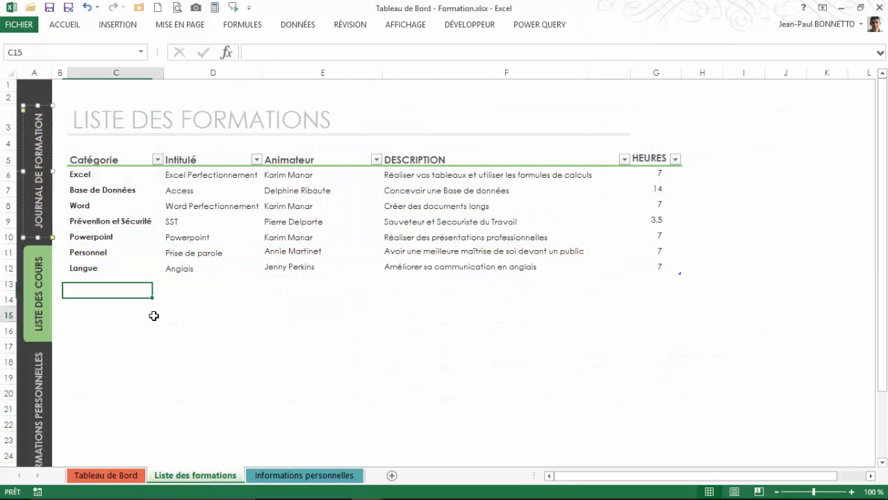
left_click(43, 187)
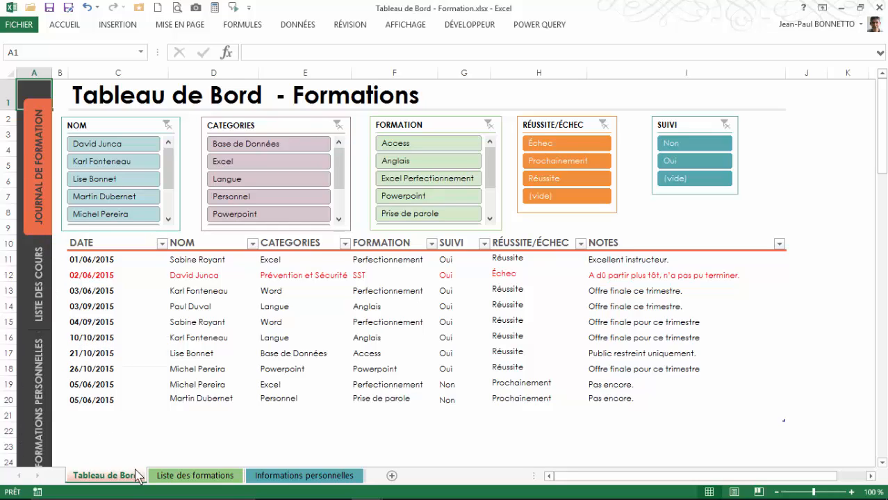
left_click(39, 279)
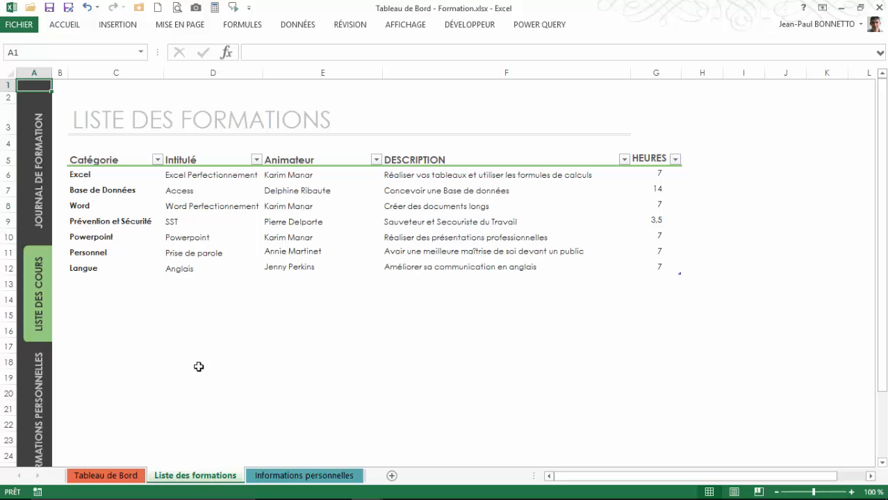
Inspect the LISTE DES COURS shape's drawing format options and hyperlink settings, and close them without inserting a link.
right_click(34, 259)
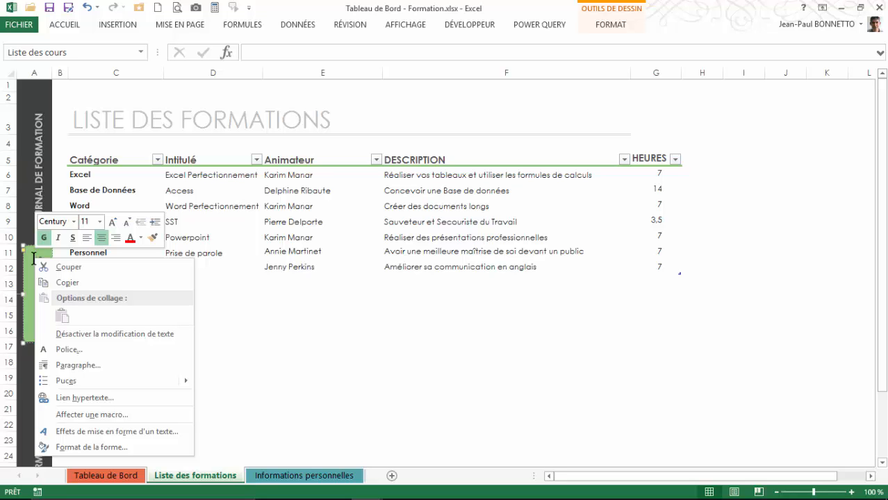
left_click(609, 27)
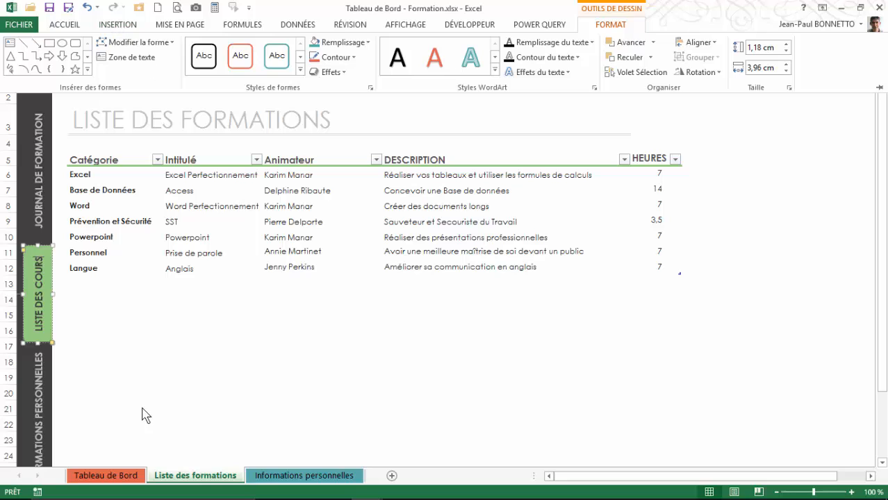
right_click(40, 289)
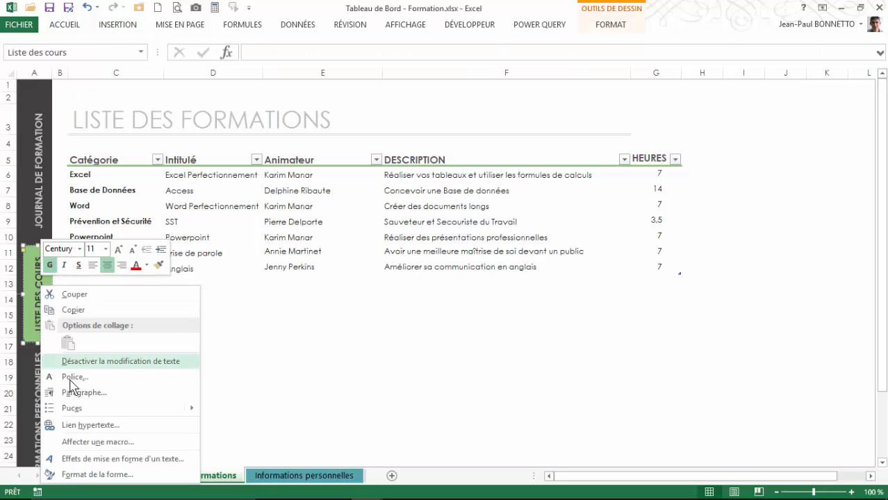
left_click(96, 426)
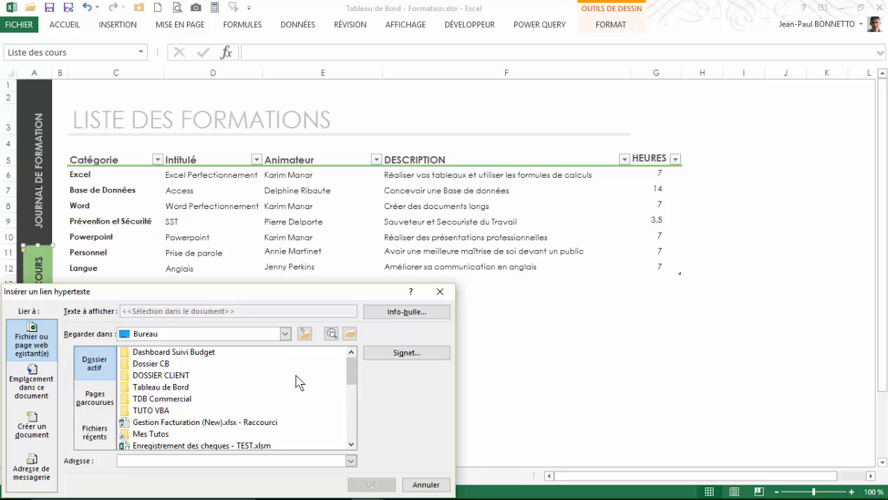
left_click_drag(352, 369, 347, 339)
left_click(440, 292)
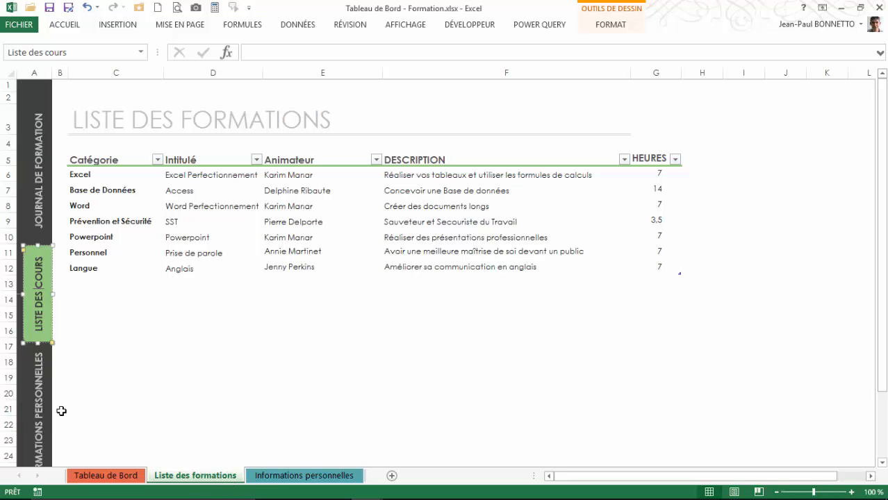
Go to the Informations personnelles sheet and examine the NOM, SERVICE and TITRE columns of the employee list.
left_click(41, 410)
left_click(174, 406)
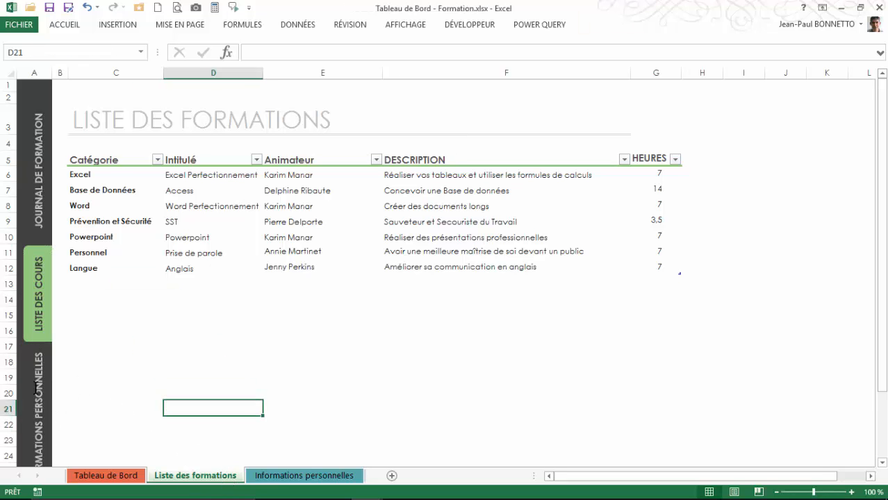
left_click(36, 388)
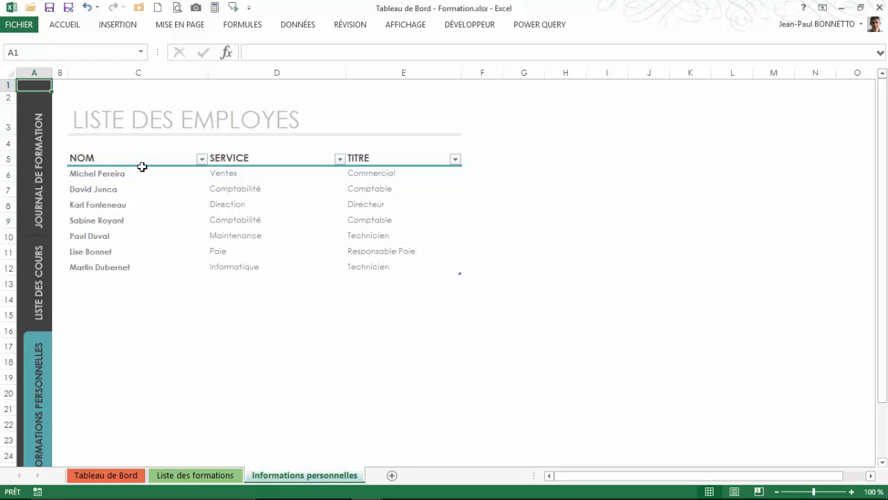
left_click_drag(104, 175, 107, 268)
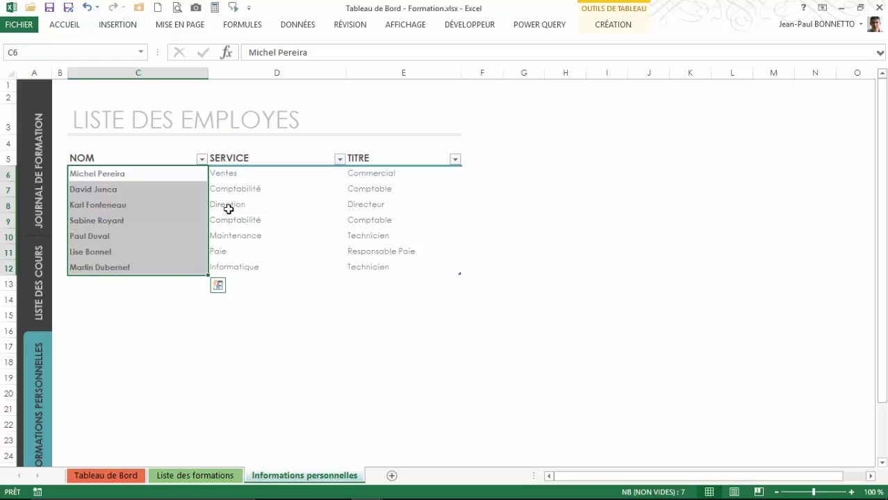
left_click_drag(238, 174, 236, 268)
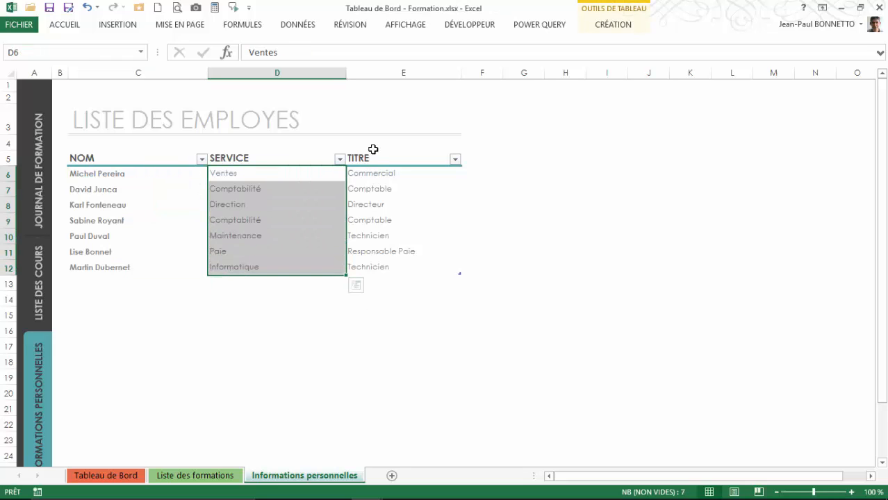
left_click_drag(376, 173, 381, 272)
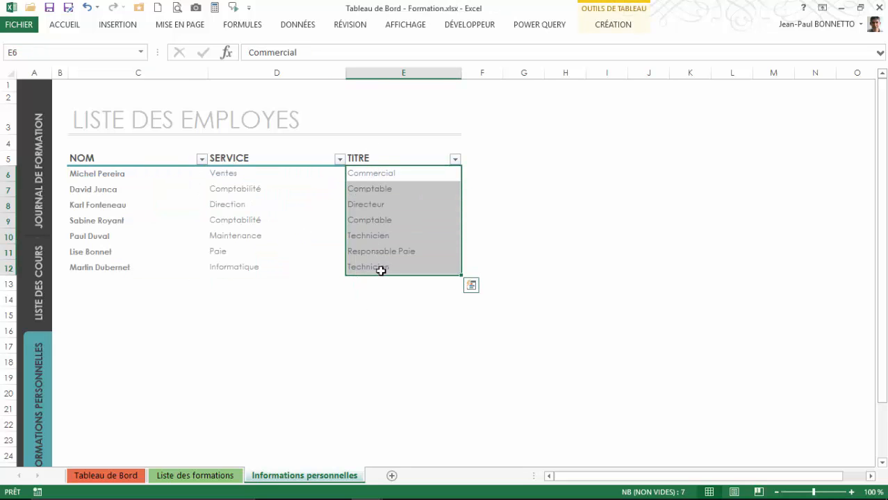
Return to the Liste des formations sheet and examine its Catégorie, Intitulé, Animateur, DESCRIPTION and HEURES columns.
left_click(200, 474)
left_click_drag(93, 174, 95, 284)
left_click(98, 118)
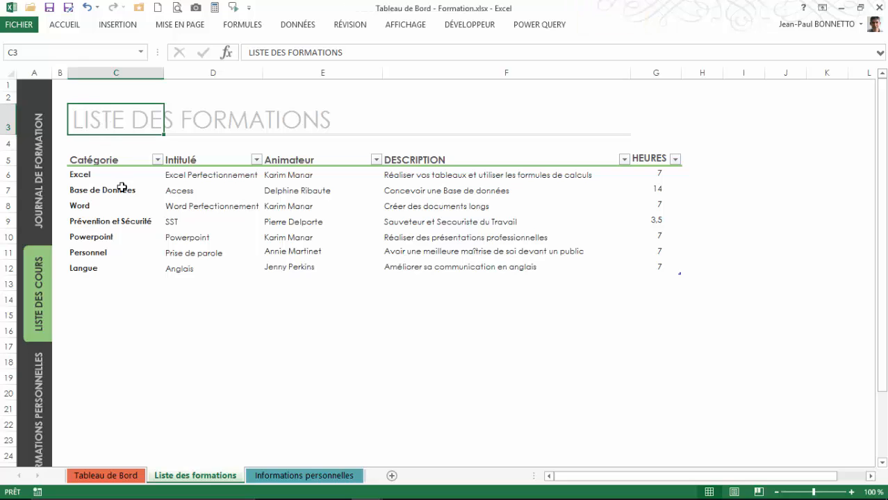
left_click_drag(91, 176, 95, 271)
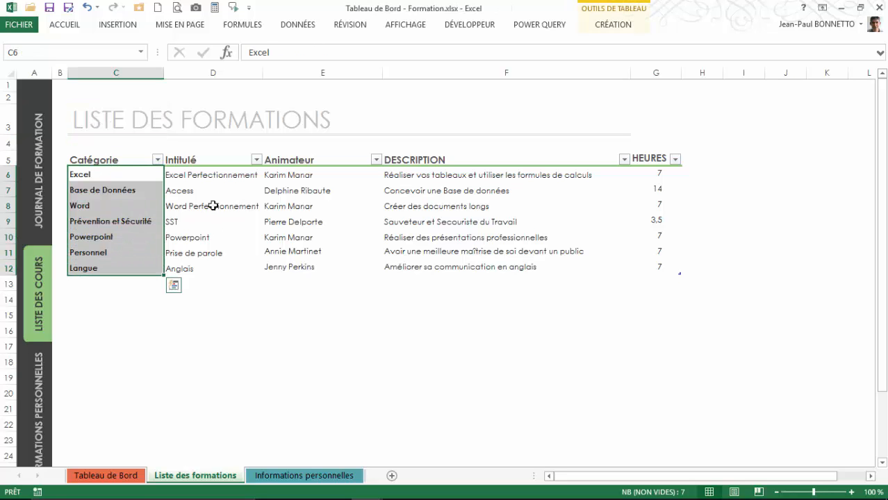
left_click_drag(203, 175, 204, 271)
left_click_drag(309, 176, 307, 267)
left_click_drag(426, 175, 437, 259)
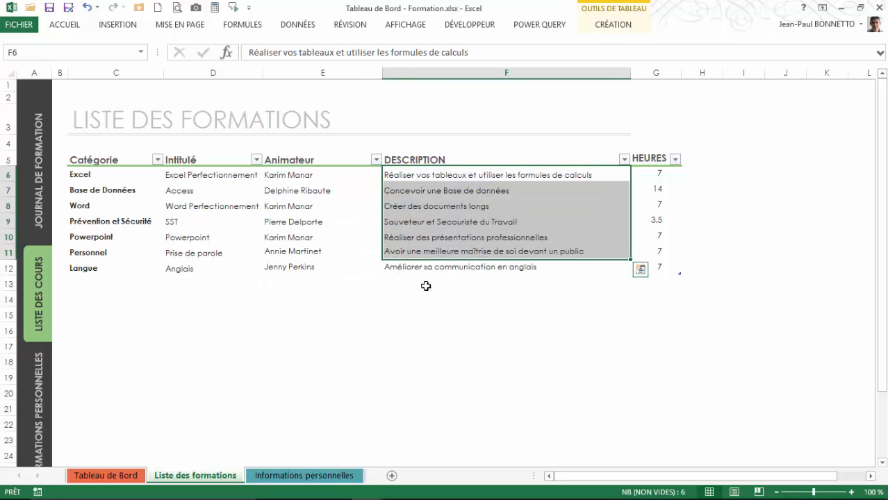
left_click(417, 222)
left_click(422, 189)
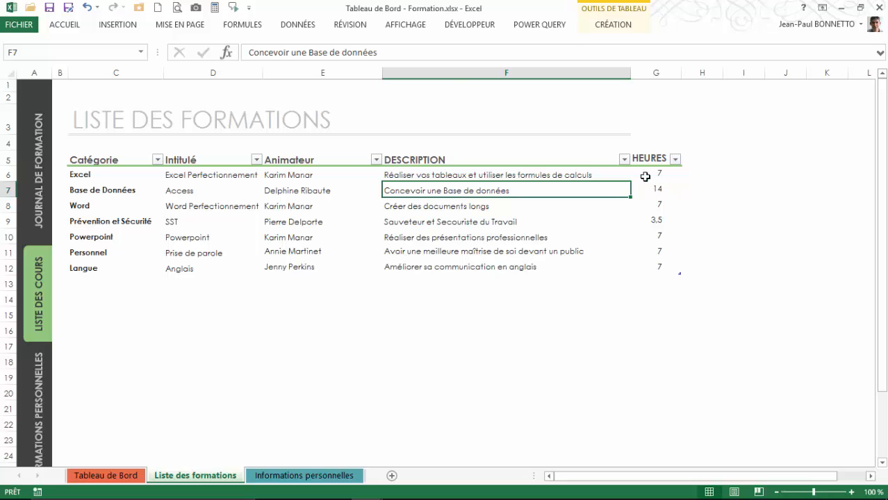
left_click_drag(644, 175, 654, 270)
left_click(380, 267)
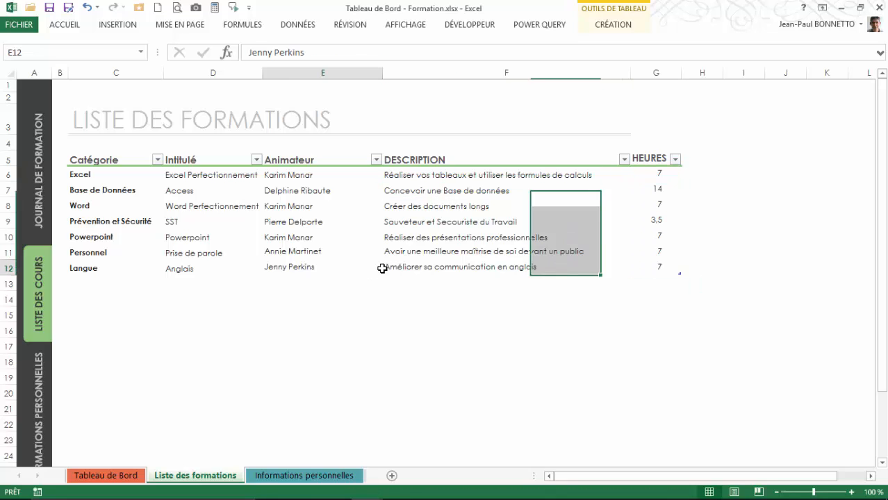
Check the course list's HEURES and DESCRIPTION entries, and return to the Tableau de Bord sheet through the JOURNAL DE FORMATION link.
left_click(653, 265)
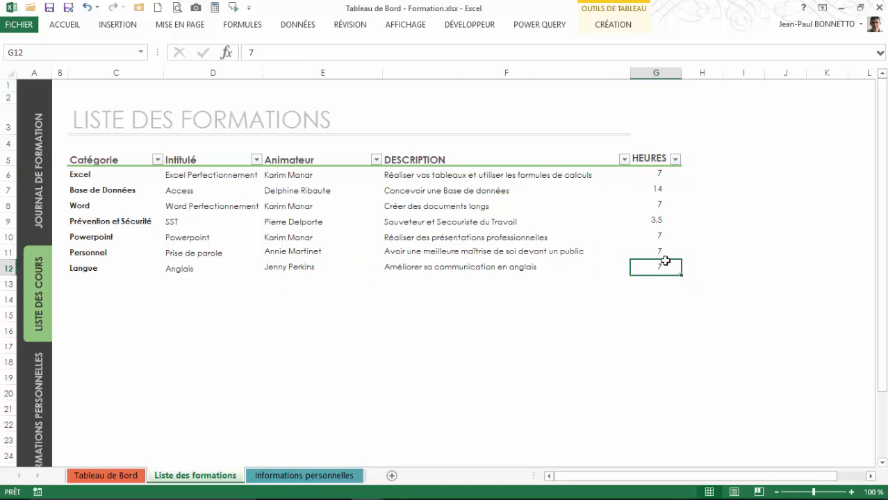
left_click(509, 222)
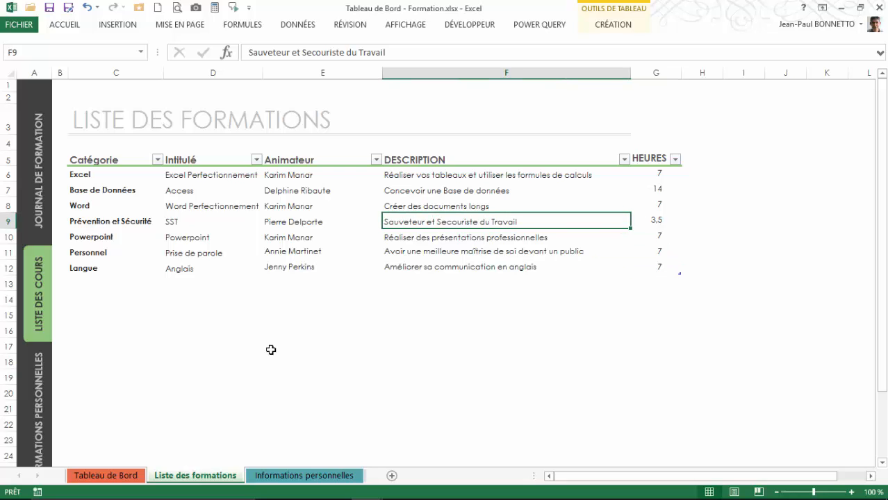
left_click(44, 209)
Examine the training journal's DATE column down to the empty row below the last entry, and a cell in the NOM column.
left_click(90, 278)
left_click(90, 380)
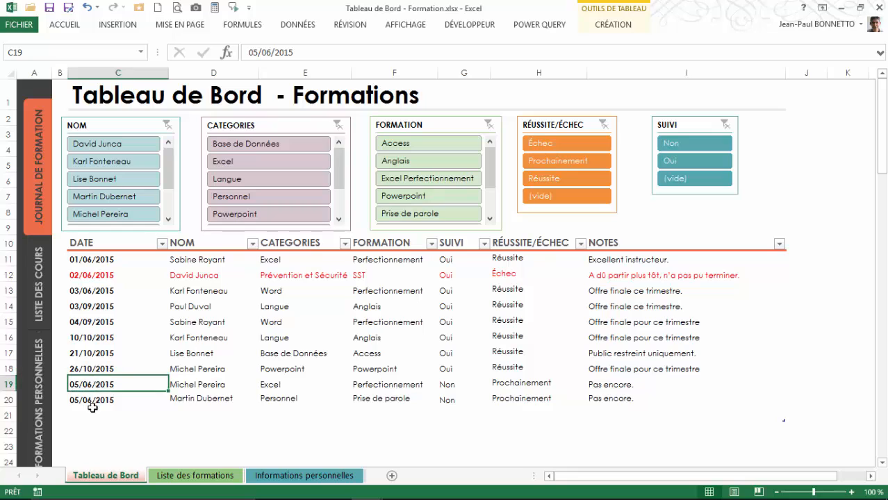
left_click(90, 410)
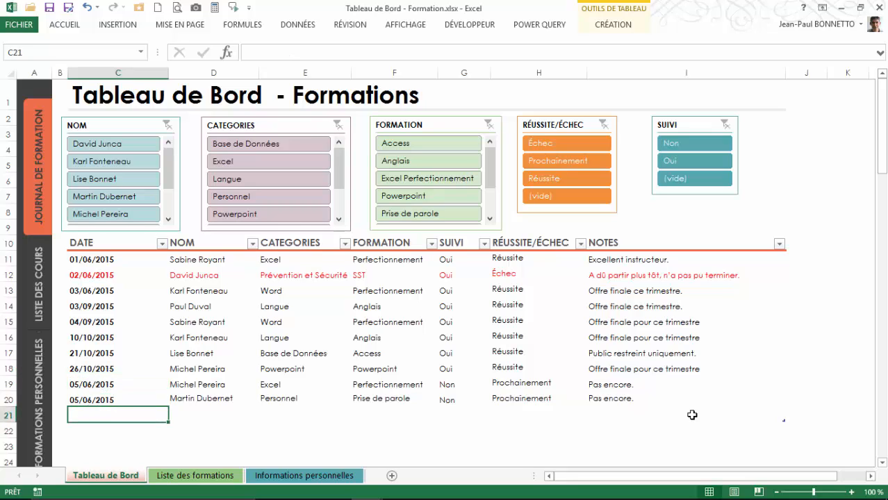
left_click(90, 386)
left_click(93, 410)
left_click(188, 290)
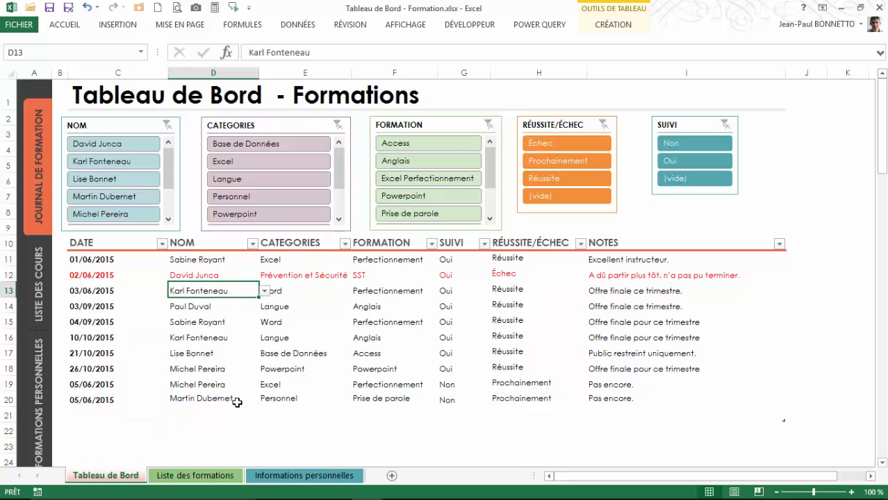
View the sort and filter options of the journal's DATE column and close them without filtering.
left_click(162, 243)
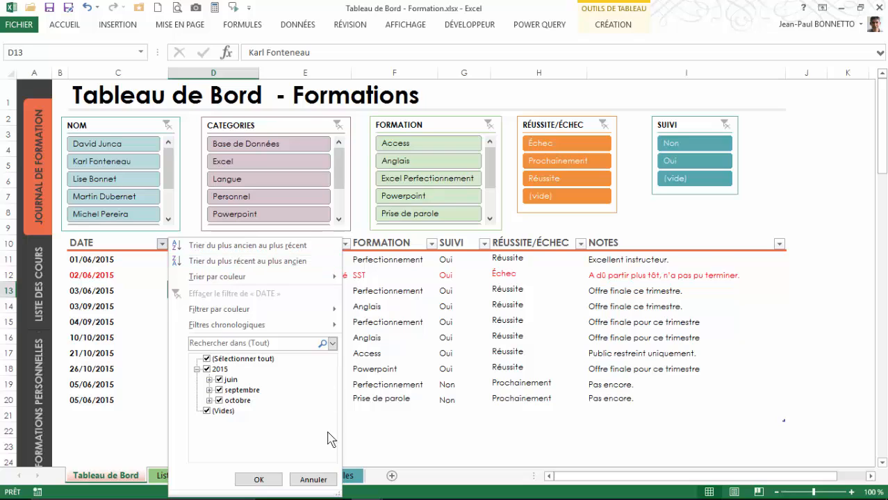
left_click(312, 480)
left_click(278, 317)
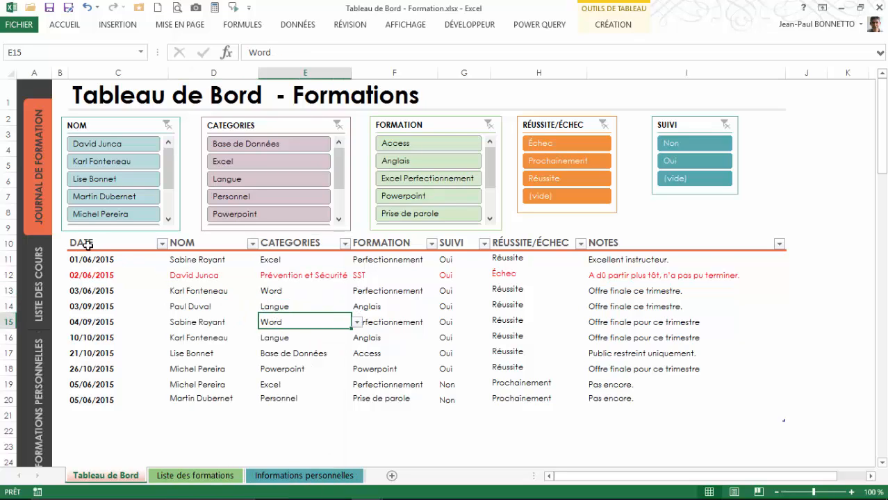
Select the training journal from the DATE header to the last NOTES entry, review the table formatting commands, and deselect it.
left_click_drag(87, 245, 778, 395)
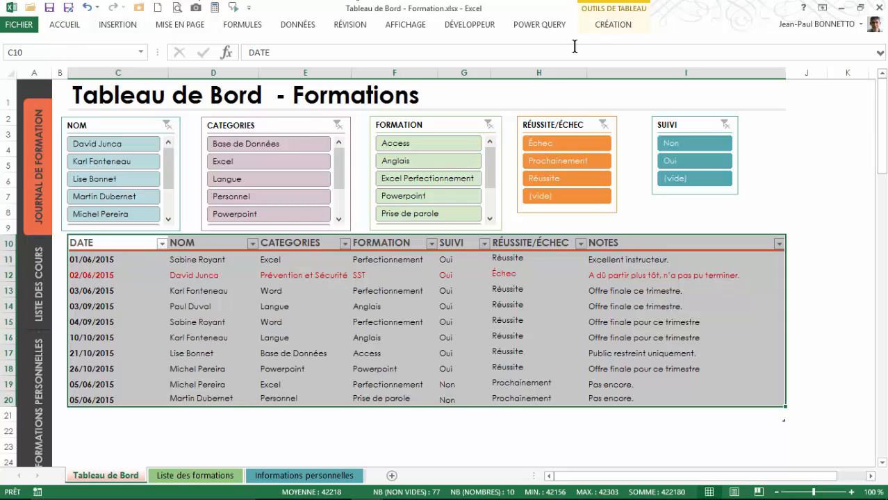
left_click(62, 26)
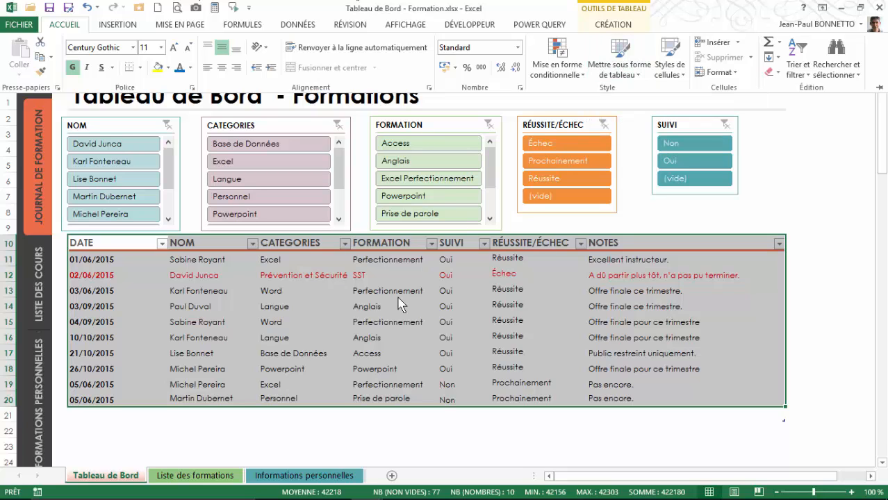
left_click(372, 312)
left_click(367, 305)
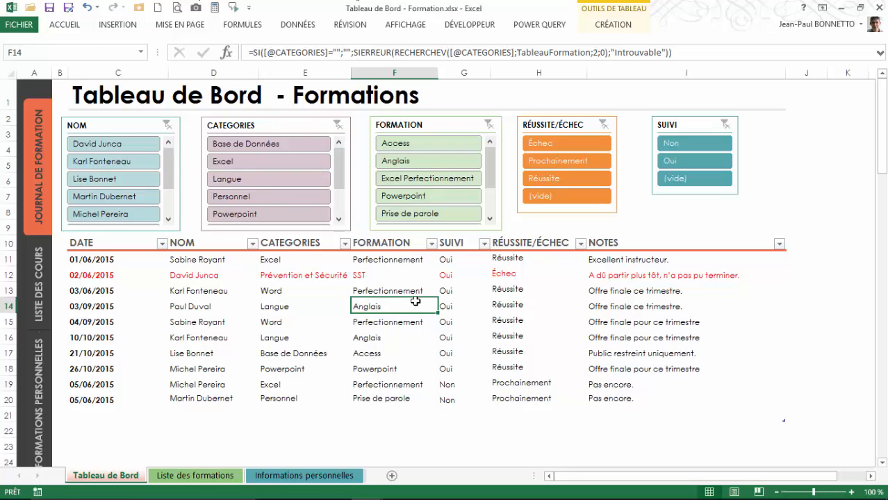
Insert an additional CATEGORIES slicer for the training journal table and move it clear of the FORMATION slicer.
left_click(452, 278)
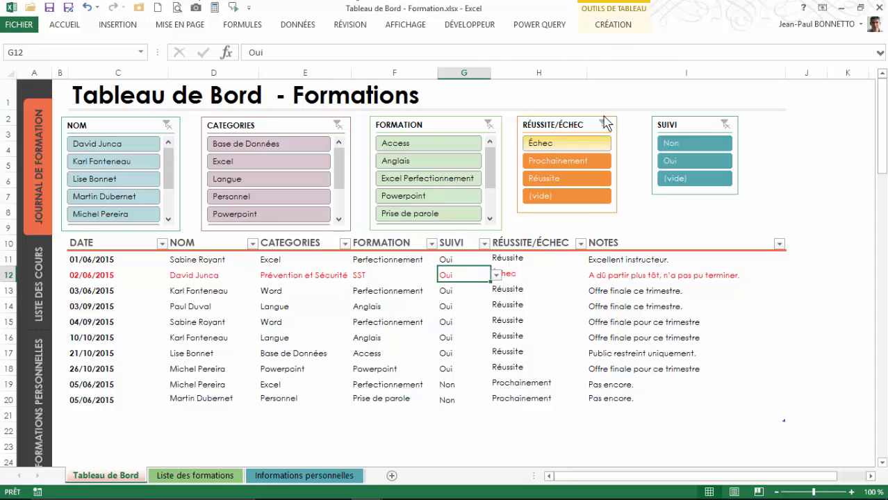
left_click(614, 24)
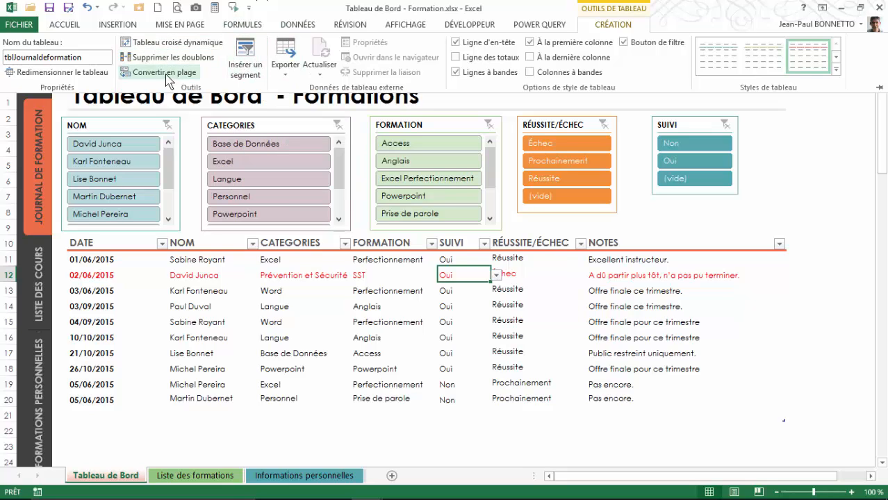
left_click(252, 62)
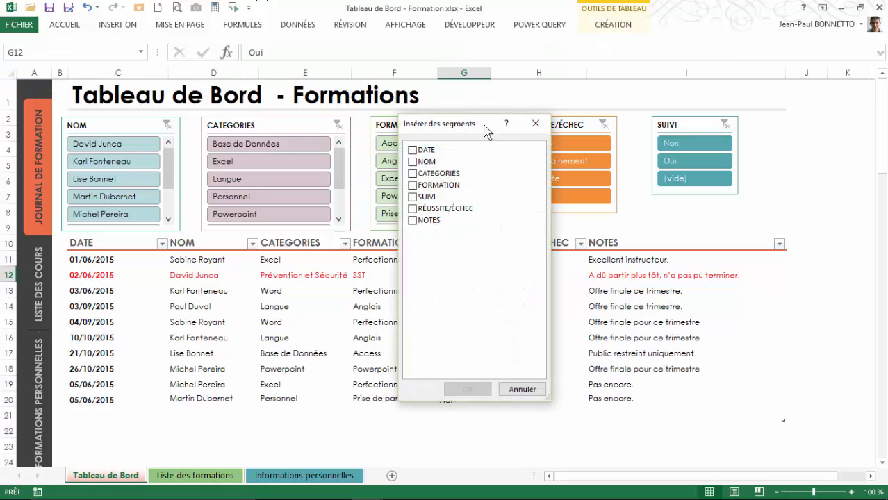
left_click_drag(484, 131, 774, 144)
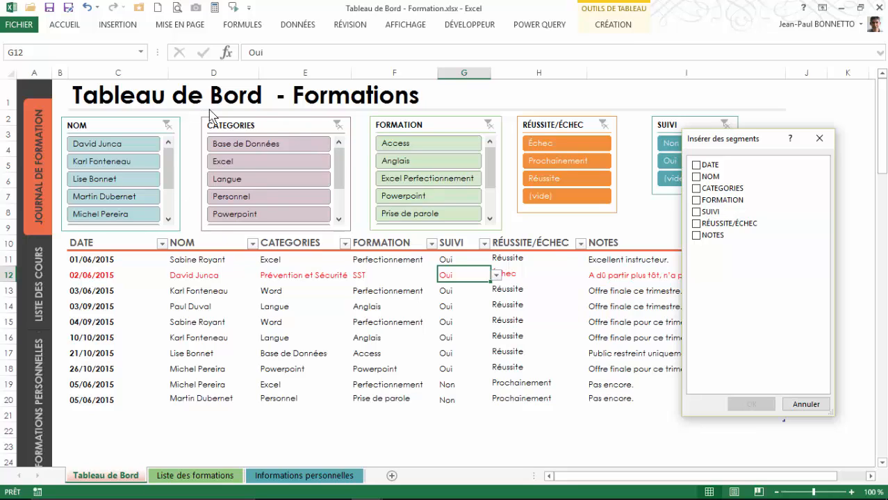
left_click(697, 188)
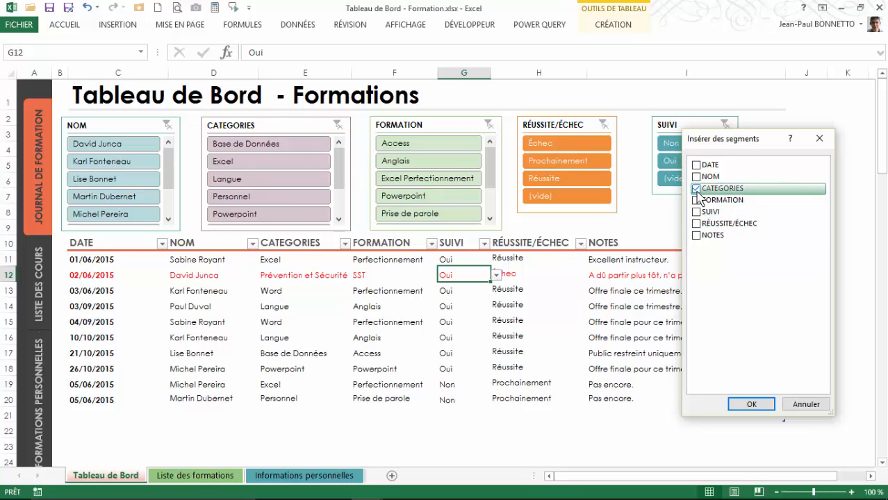
left_click(755, 407)
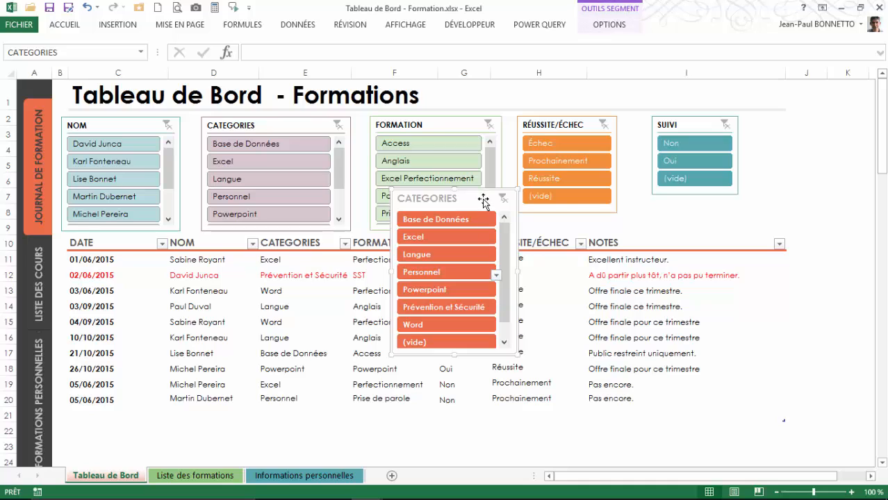
left_click_drag(485, 193, 584, 210)
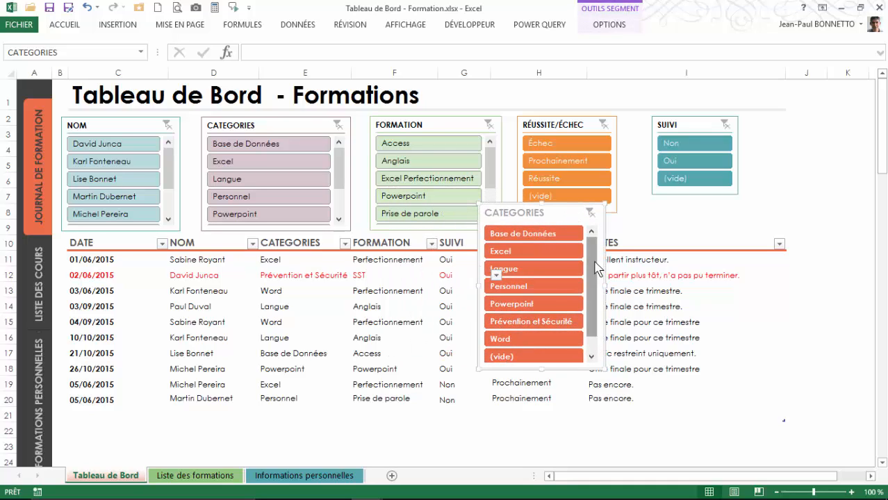
Filter the journal to Excel with the new CATEGORIES slicer, and place it beside RÉUSSITE/ÉCHEC at about 5 cm high and 5.29 cm wide.
left_click(511, 254)
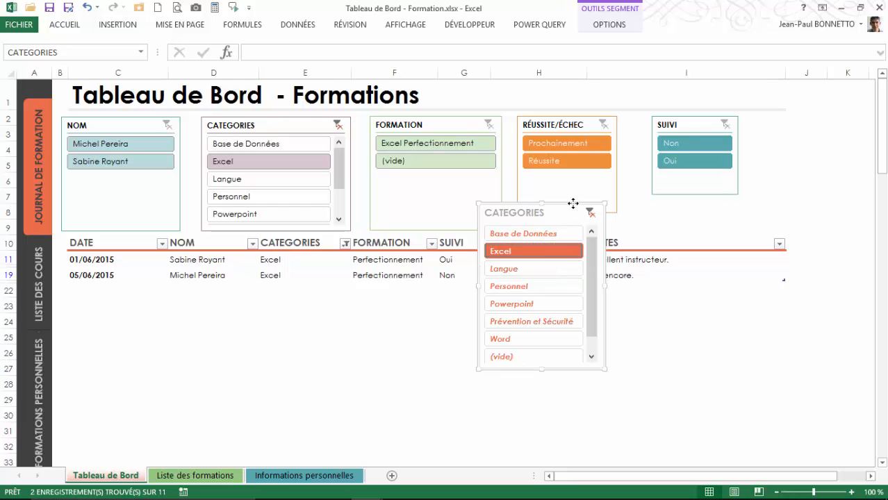
left_click_drag(568, 202, 726, 117)
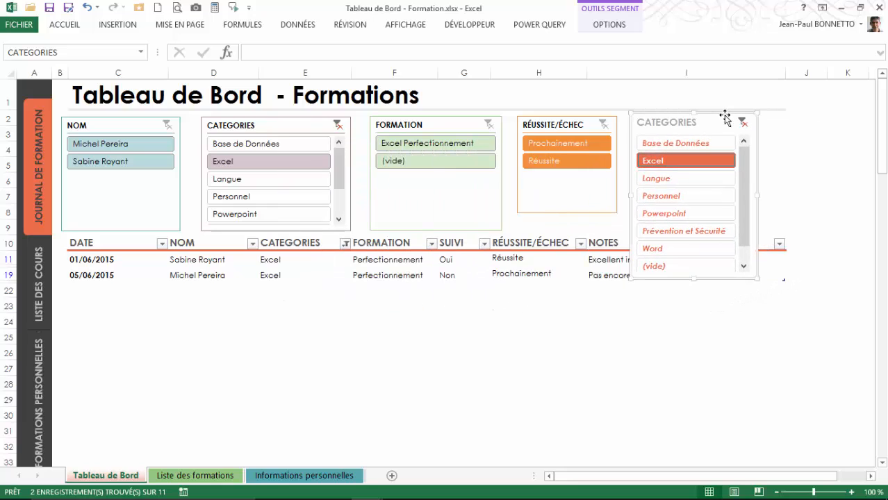
left_click_drag(759, 271, 763, 236)
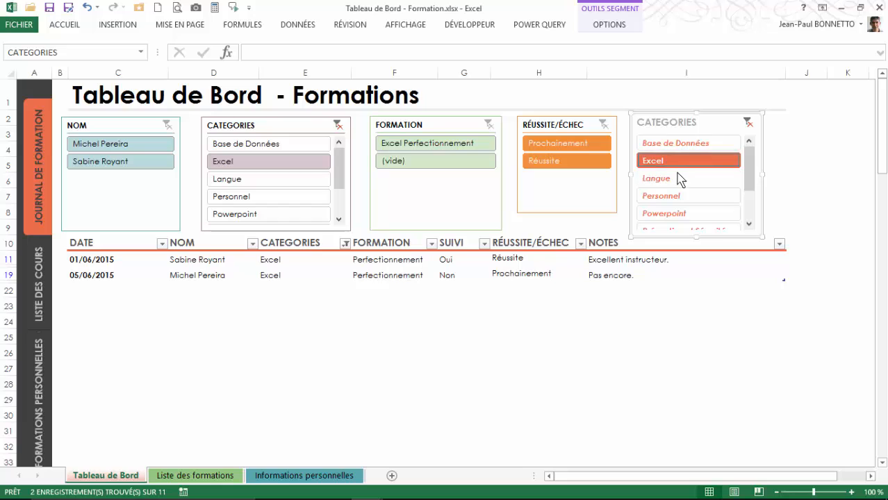
Browse the slicer styles without applying one, and delete the duplicate CATEGORIES slicer.
left_click(615, 24)
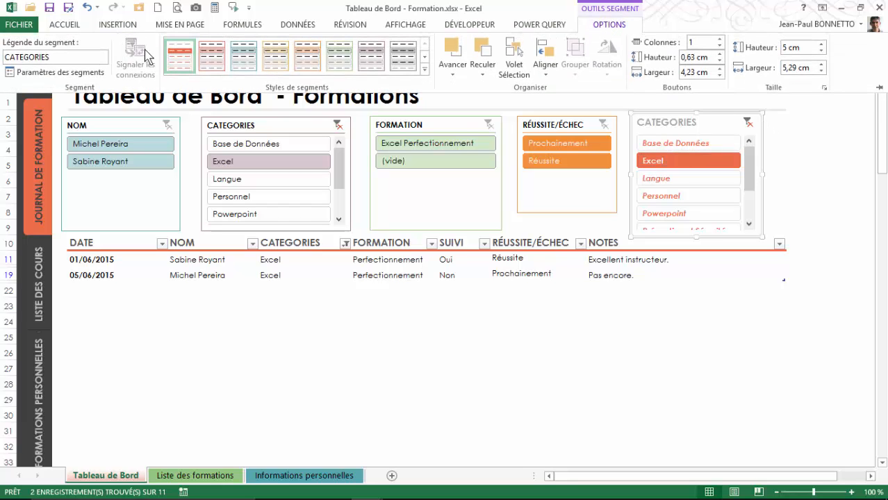
left_click(425, 68)
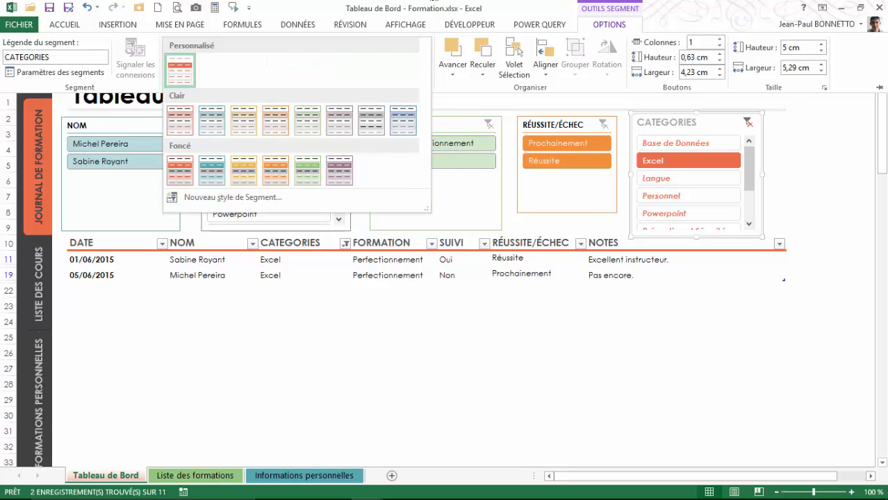
left_click(864, 191)
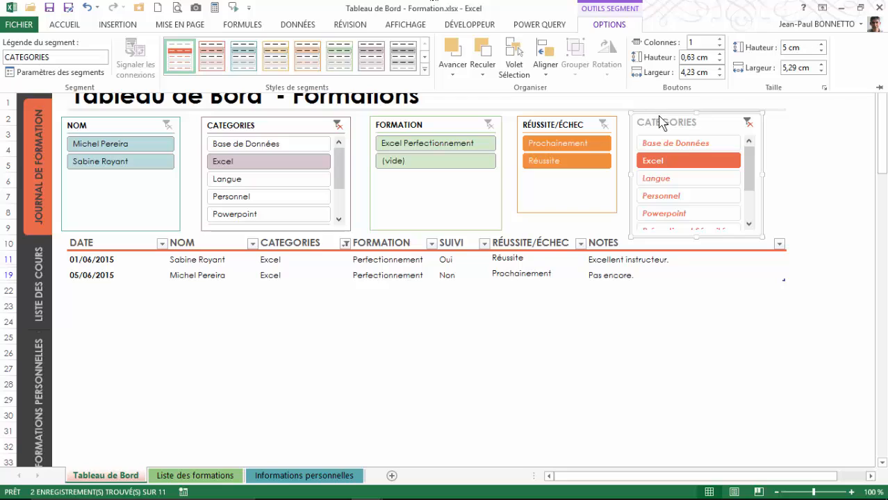
left_click(659, 115)
key("Delete")
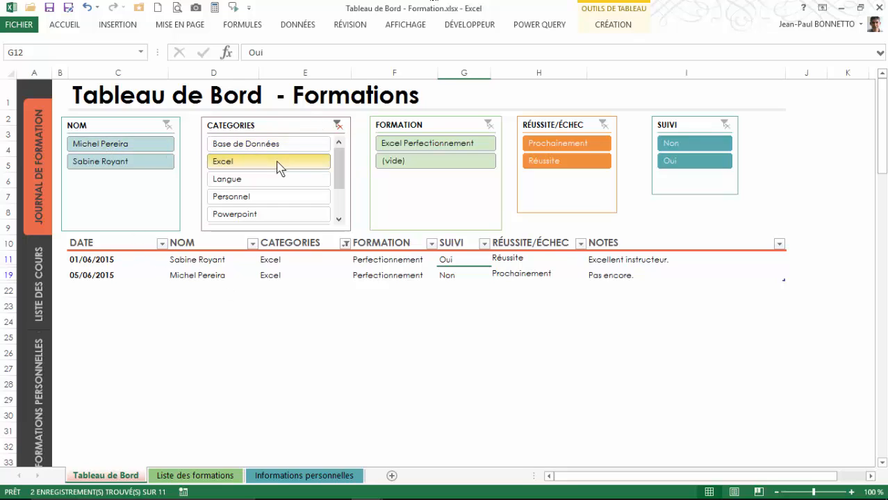
Filter the journal to the first employee listed in the NOM slicer, and clear the CATEGORIES filter.
left_click(98, 146)
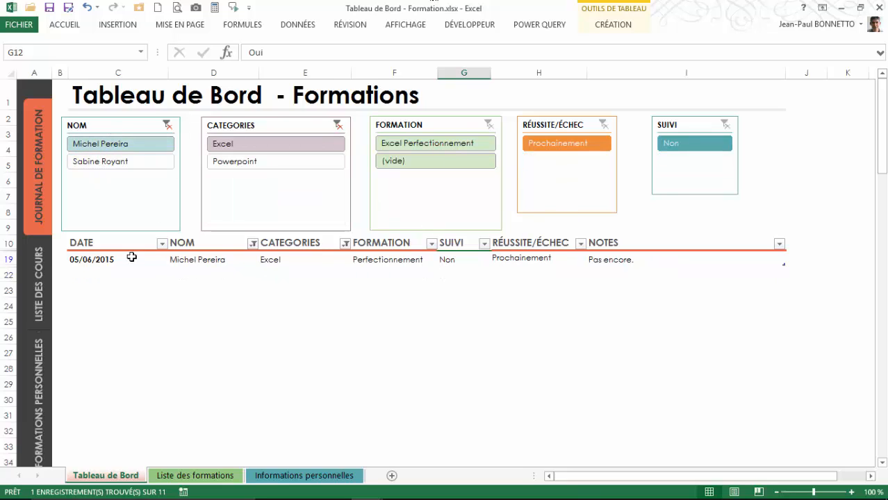
left_click(278, 260)
left_click(338, 125)
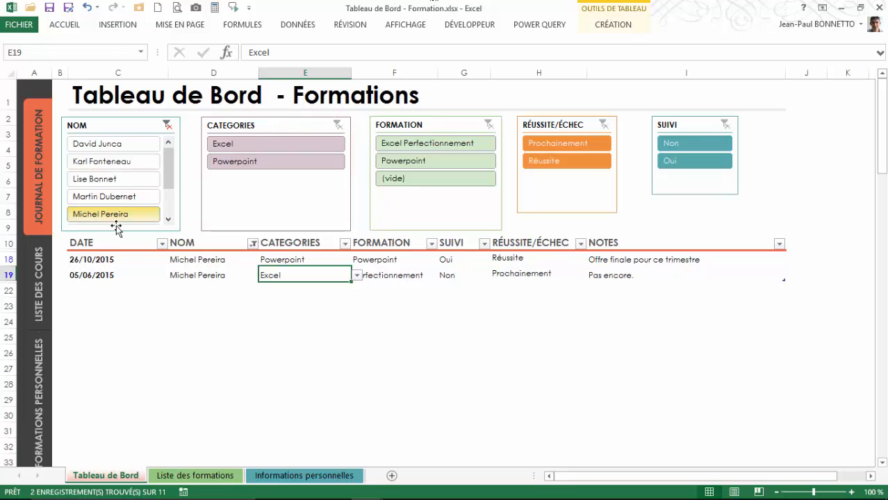
Examine the NOM and FORMATION cells of the filtered employee's rows, and clear the NOM filter.
left_click_drag(198, 259, 199, 281)
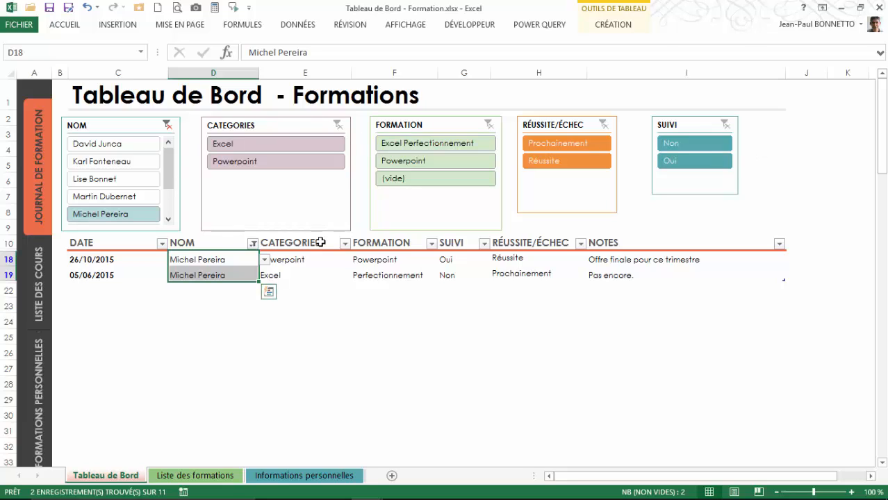
left_click(367, 258)
left_click(374, 274)
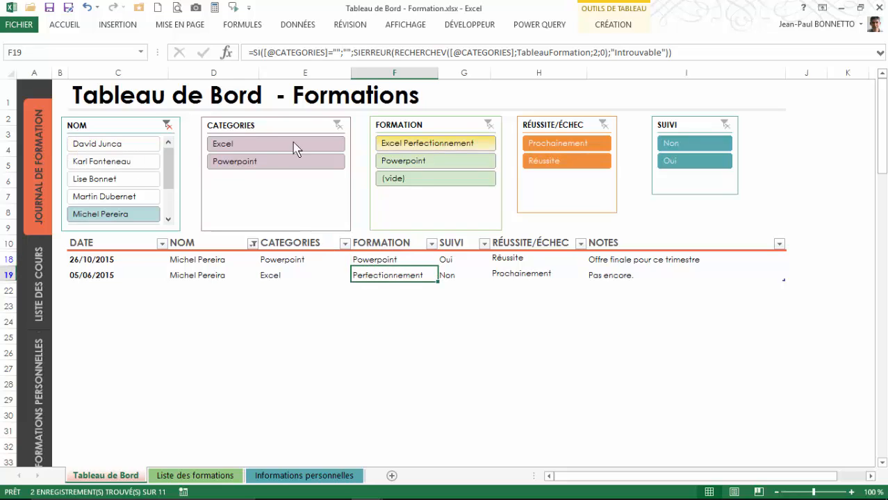
left_click(167, 126)
Examine the 26/10/2015 entry across NOM, CATEGORIES, RÉUSSITE/ÉCHEC and NOTES, and the DATE and SUIVI values of earlier rows.
left_click(316, 321)
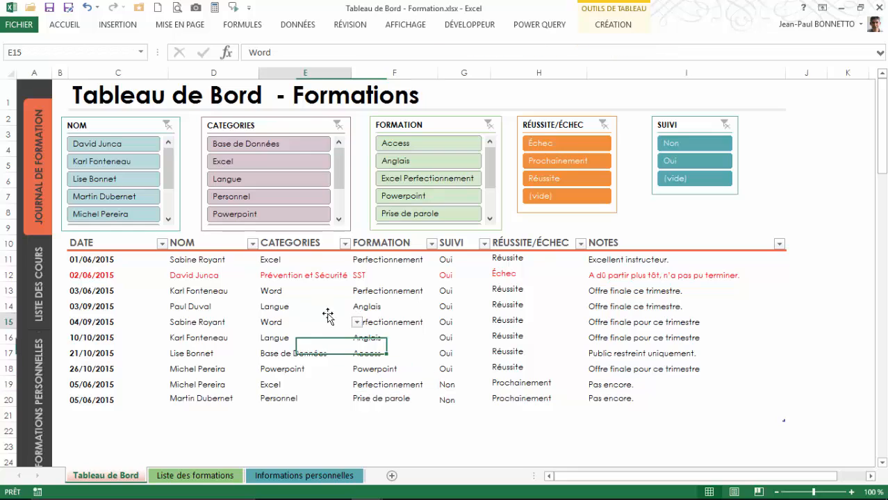
left_click(209, 369)
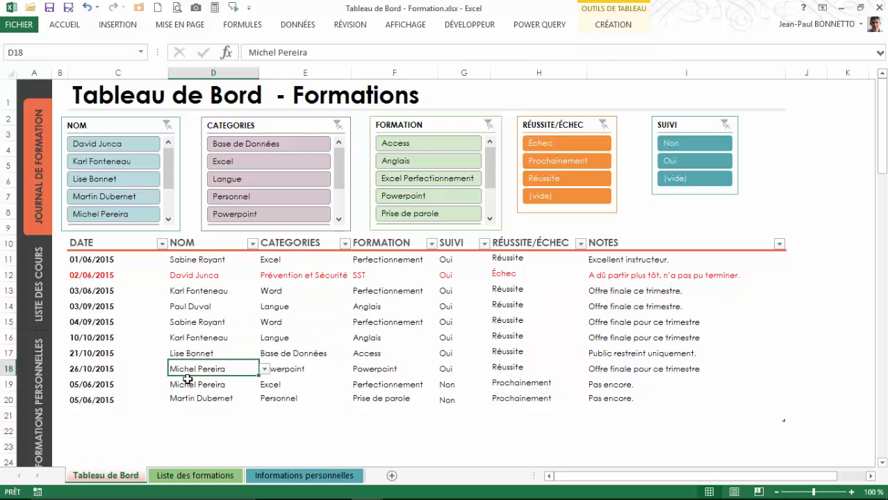
left_click(325, 365)
left_click(511, 367)
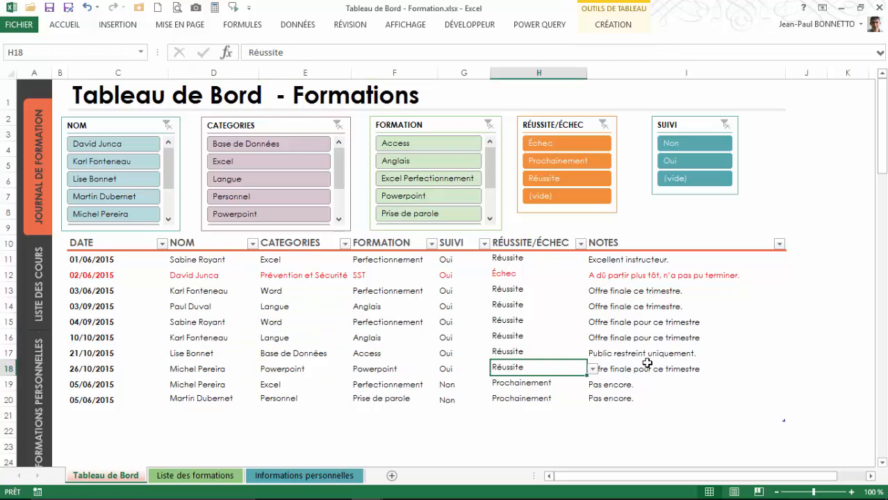
left_click(647, 363)
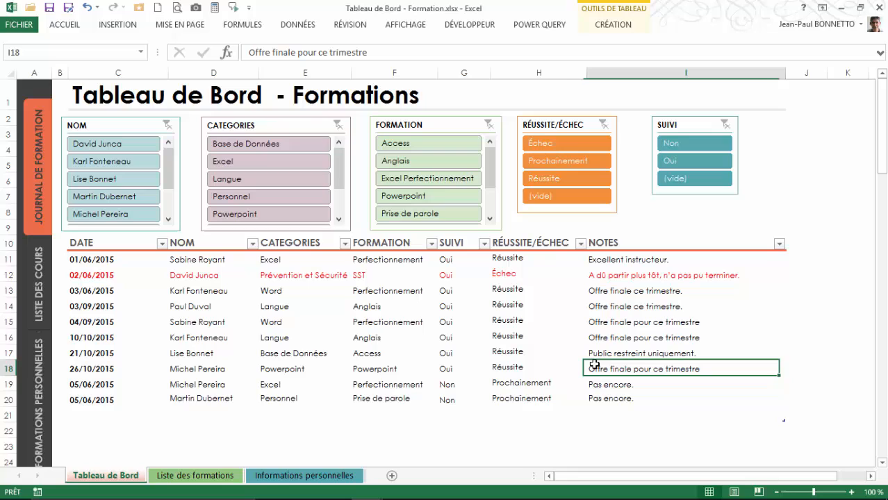
left_click(93, 278)
left_click(95, 289)
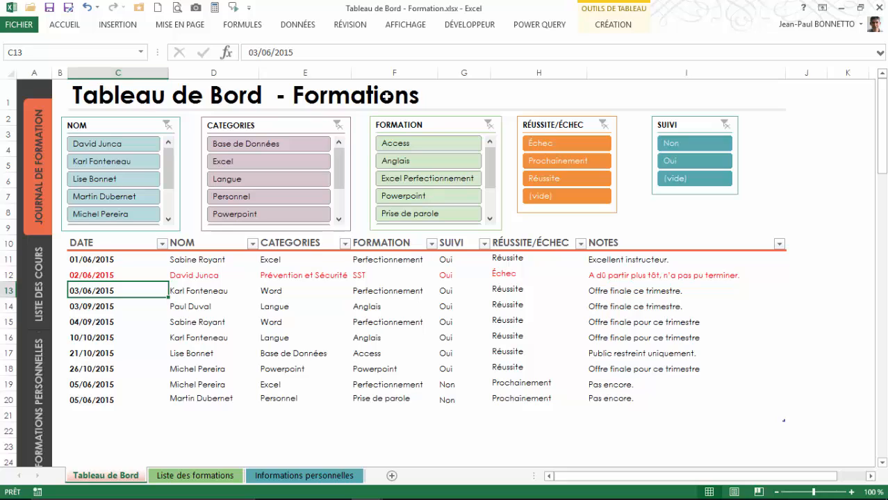
left_click(444, 305)
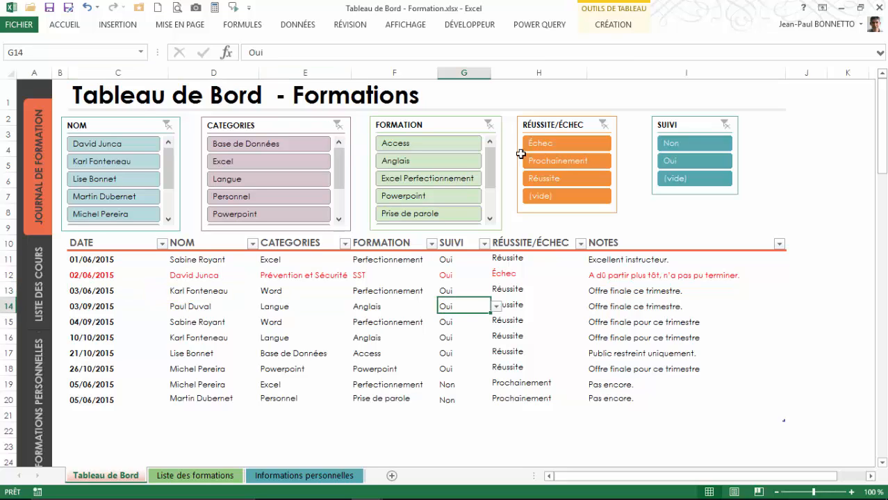
Review the table design option for inserting a slicer, and switch to the Liste des formations sheet and back to Tableau de Bord.
left_click(613, 25)
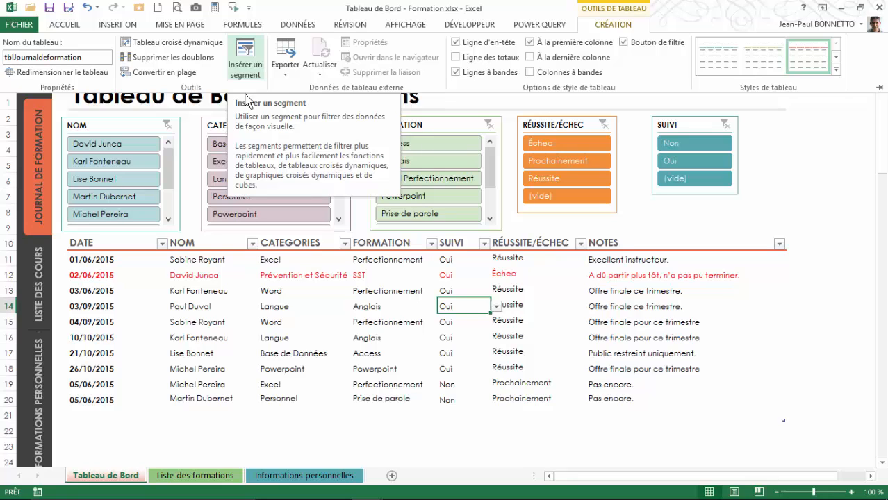
left_click(35, 275)
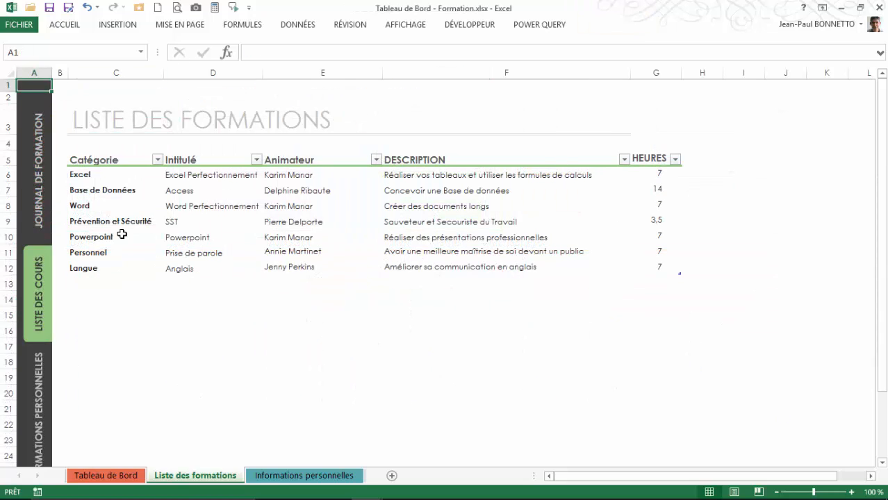
left_click(39, 184)
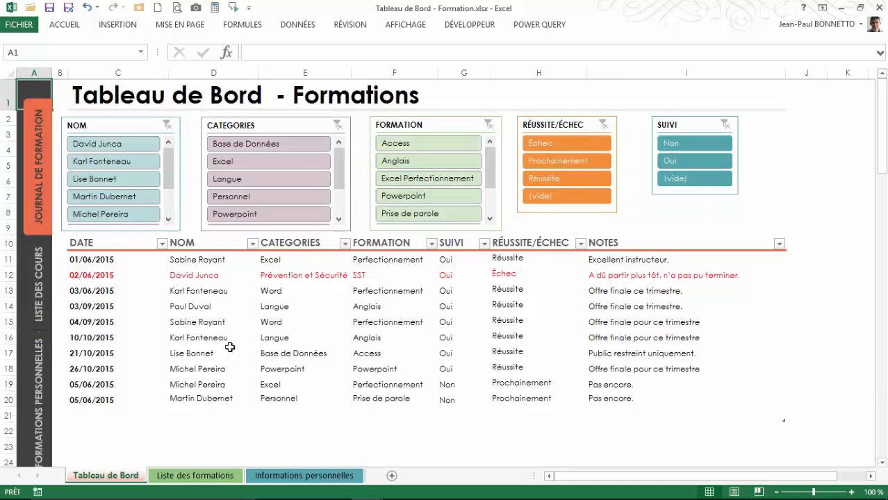